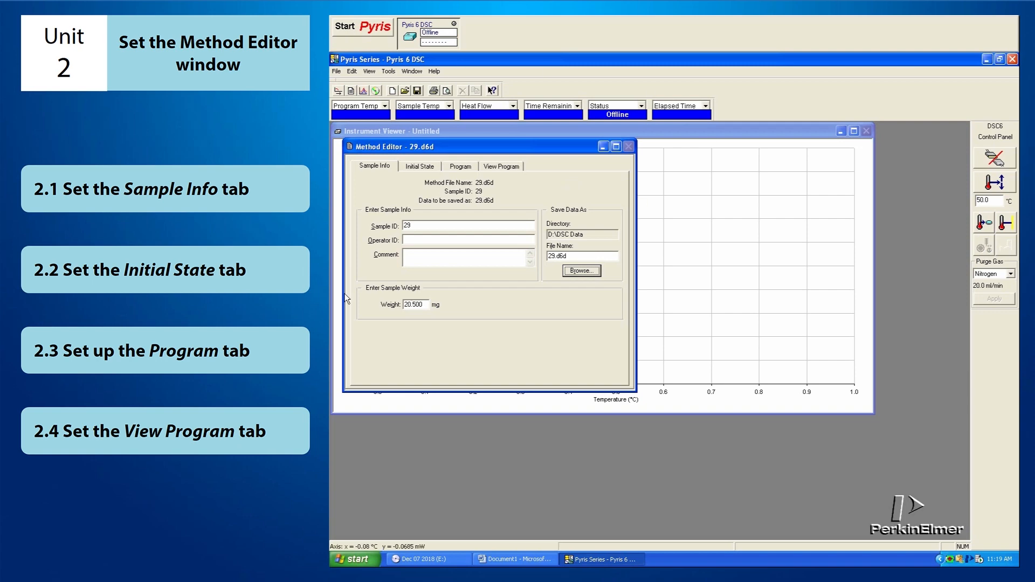
click(388, 167)
click(420, 167)
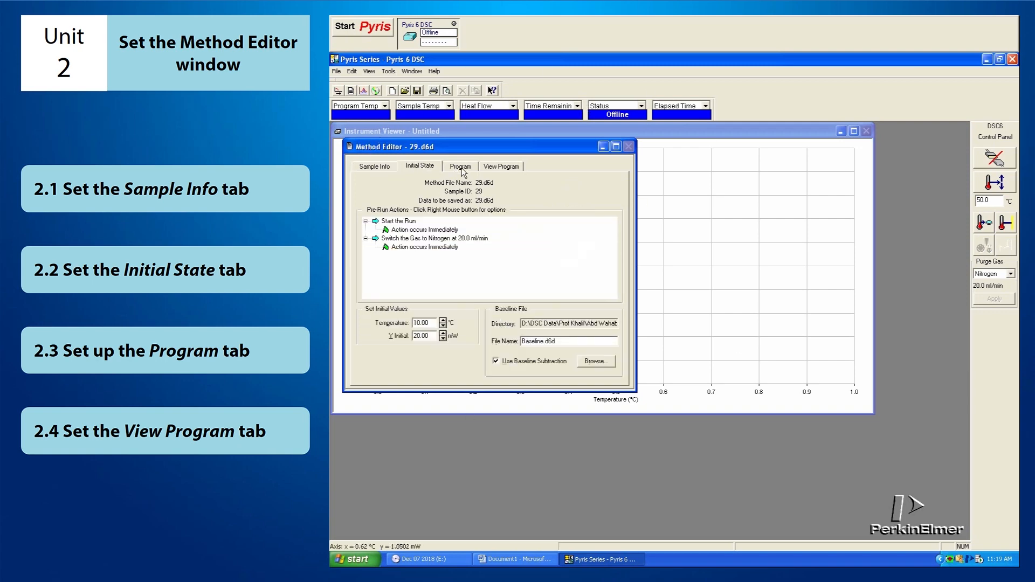
click(461, 166)
click(500, 167)
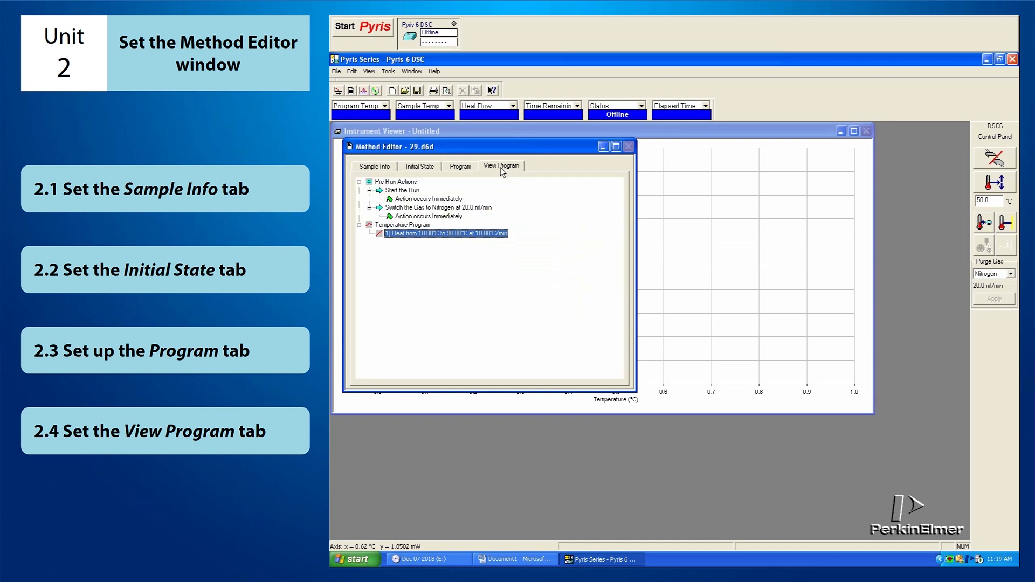
Set the Sample ID to "PEG (Hold for 3 min, heat from -40ºC to 110 ºC, hold for 3 min and cool from 110 ºC to -40 ºC)"
click(376, 167)
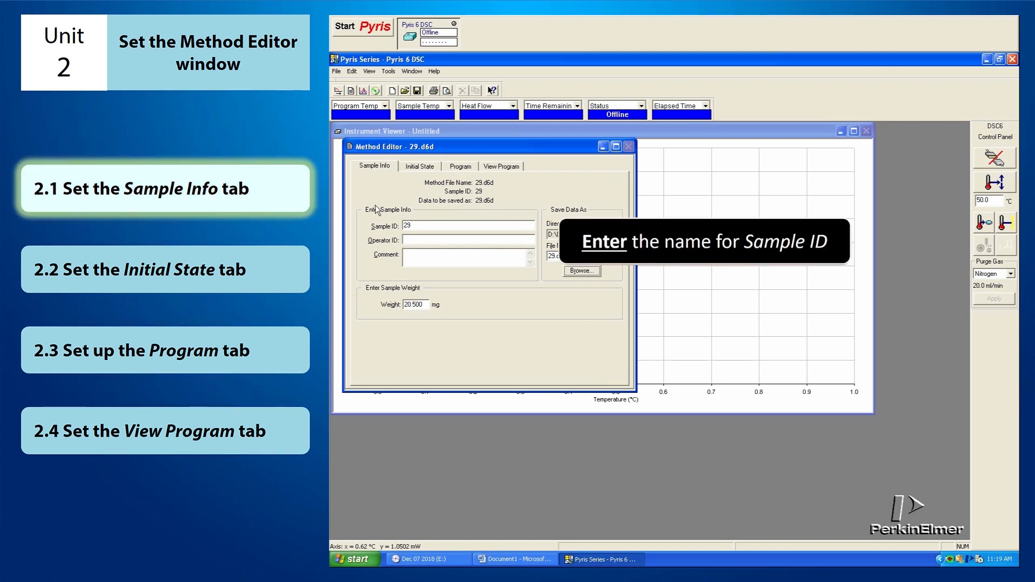
double_click(426, 225)
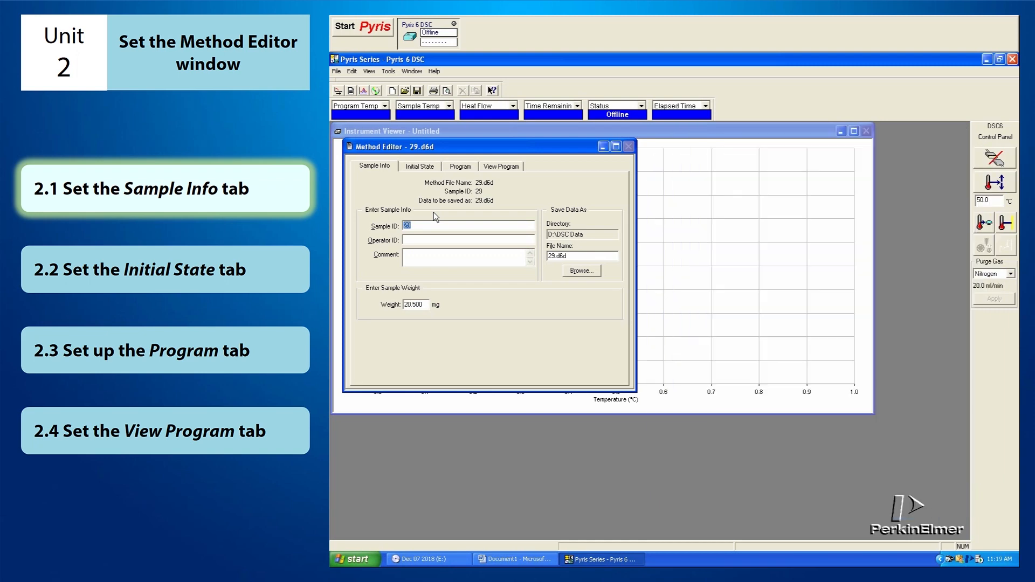
text(PEG (Hold for 3 min, heat from -40ºC to 110 ºC, hold for 3 min and cool from 110 ºC to -40 ºC))
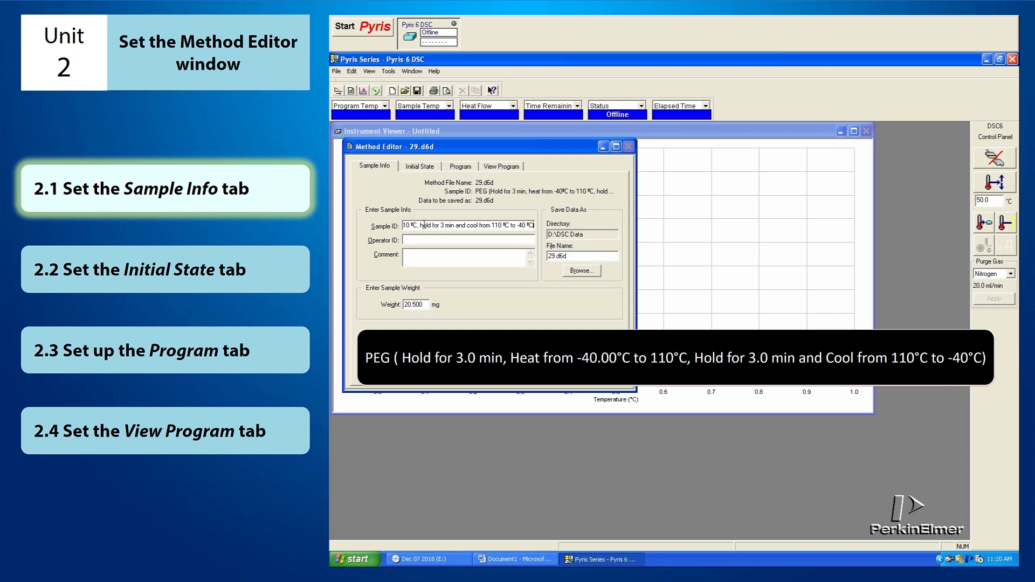
text())
Set the data to be saved on the Desktop, reusing the Sample ID text as the file name
drag(532, 225, 345, 237)
key(ctrl+c)
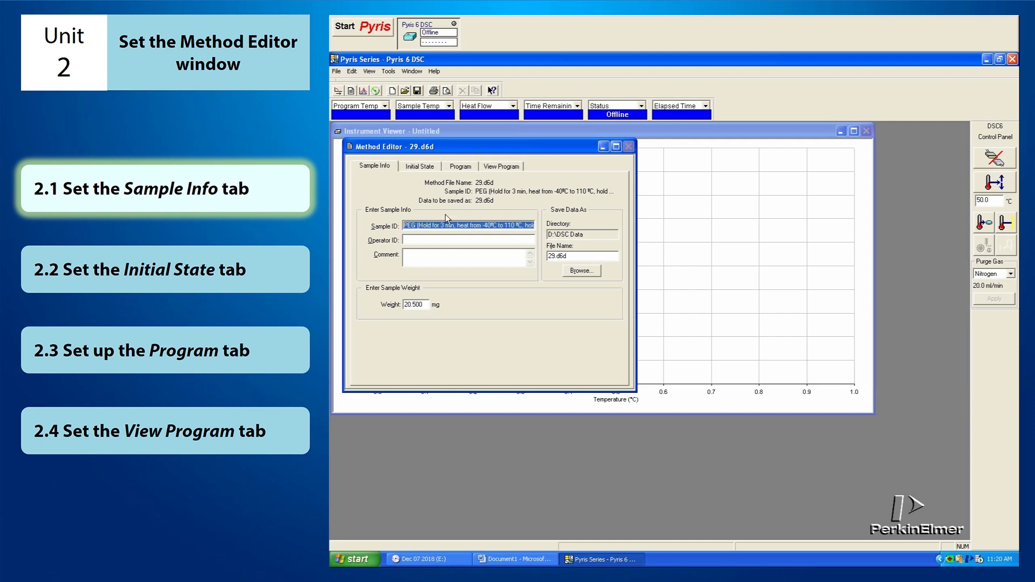
click(597, 270)
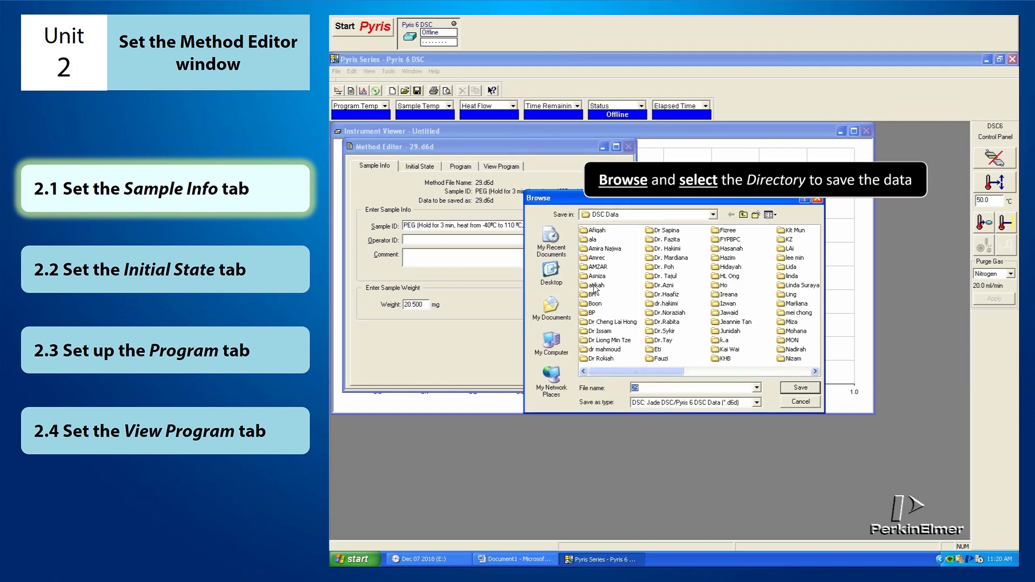
click(551, 272)
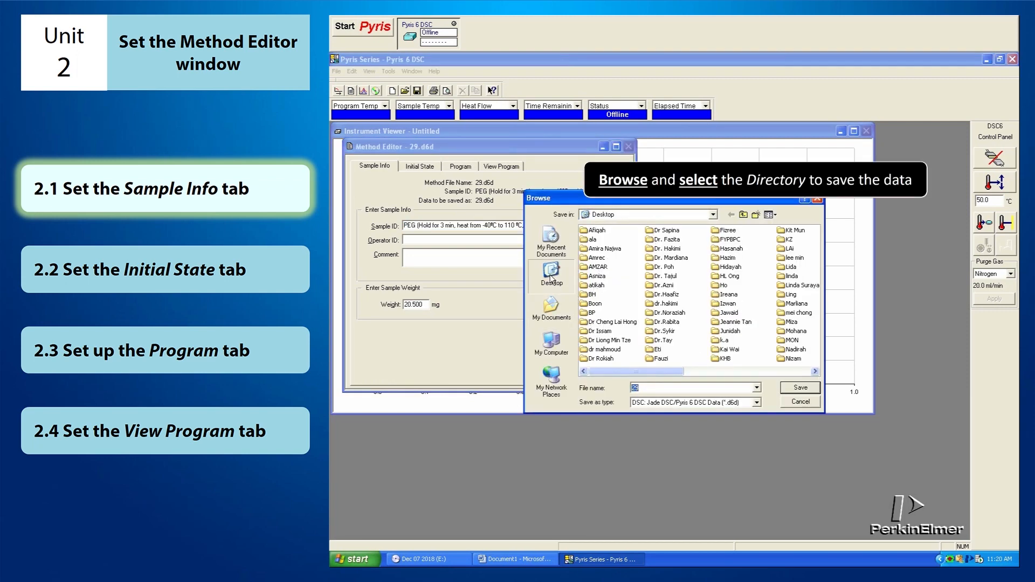
drag(652, 387, 572, 397)
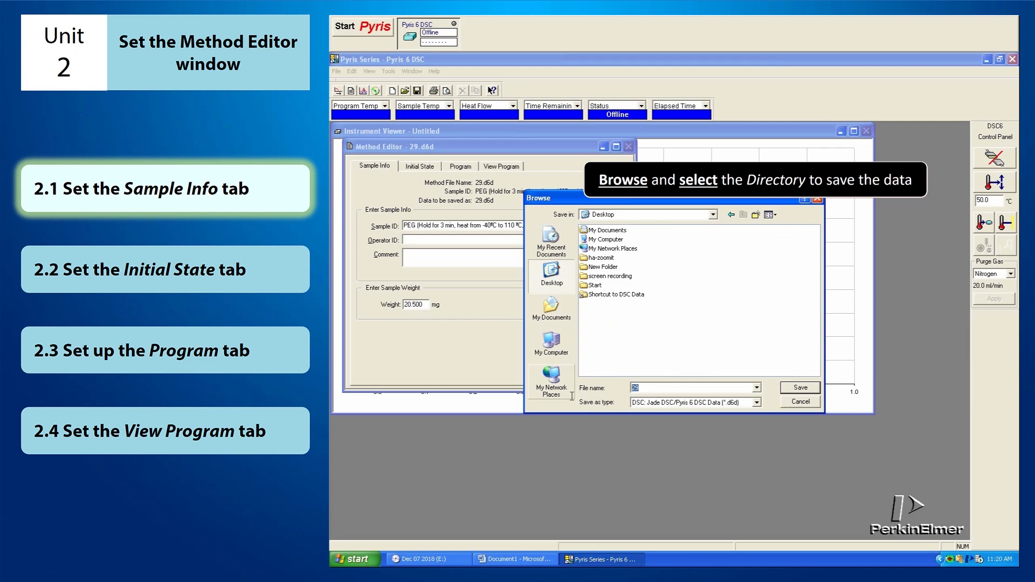
key(ctrl+v)
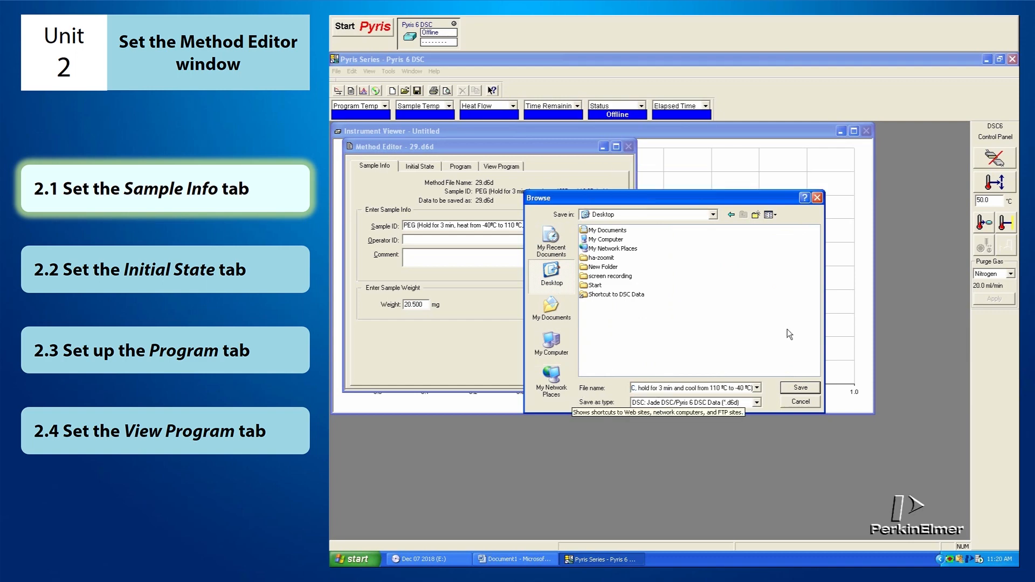
click(799, 390)
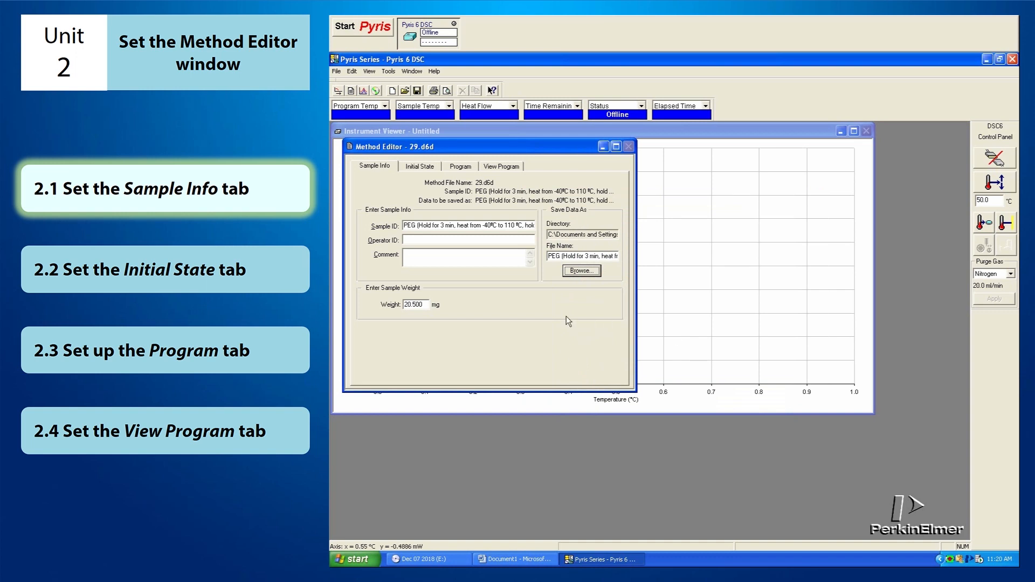
drag(424, 305, 391, 300)
Set the initial temperature to -40 °C and choose Baseline 350 as the baseline file
click(415, 166)
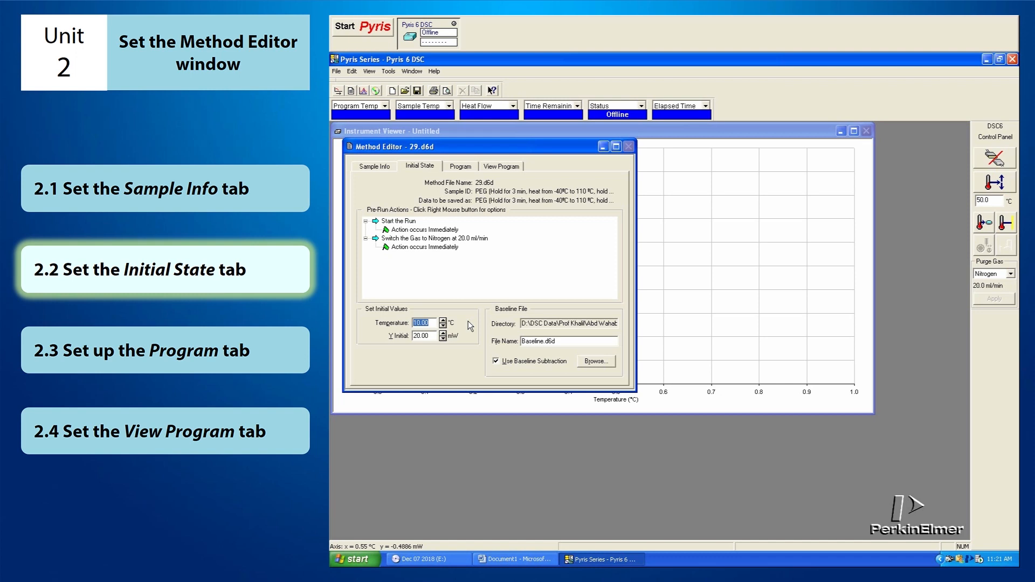
text(-40)
click(596, 362)
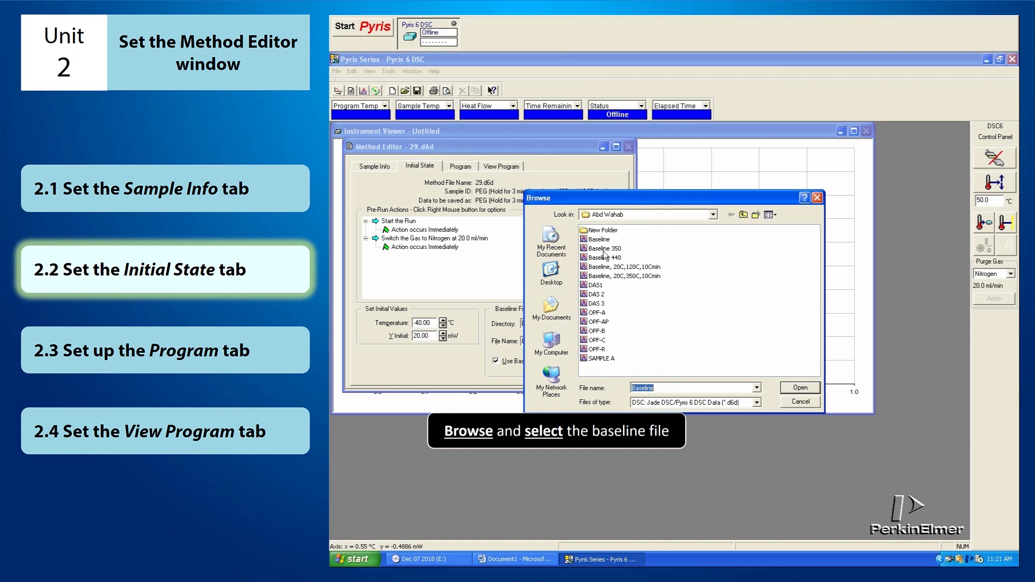
click(599, 248)
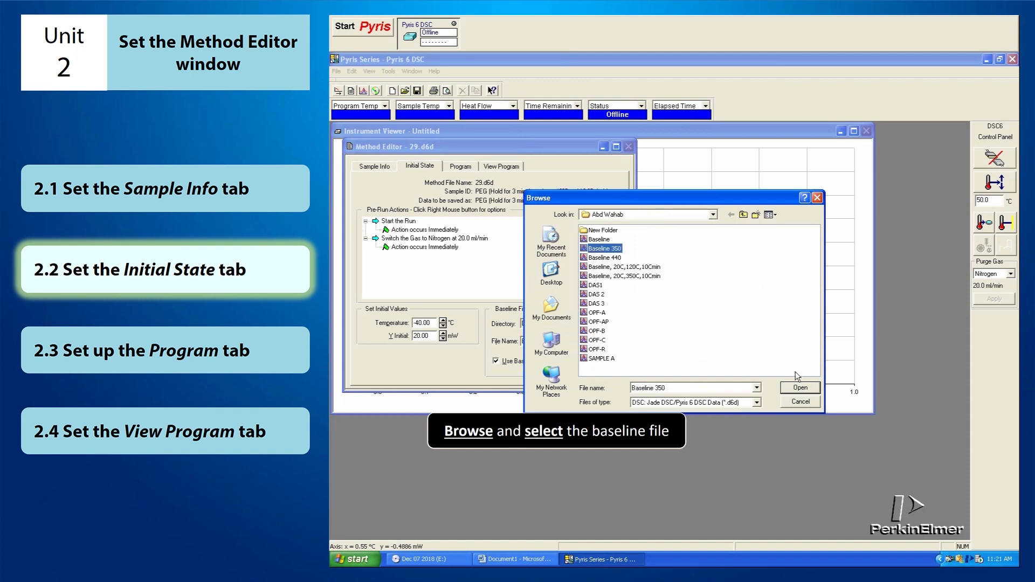
click(797, 388)
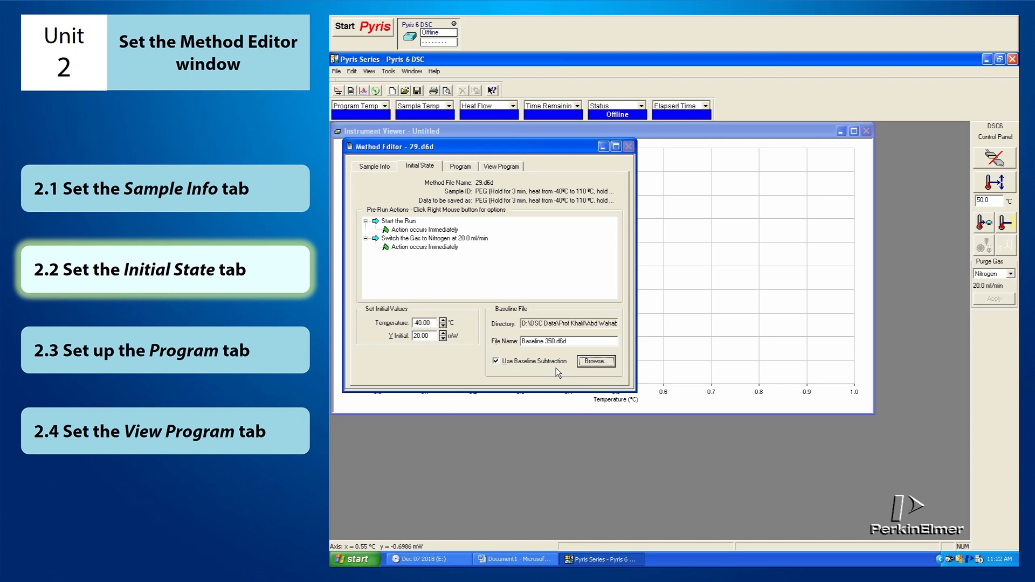
Add a Temperature Scan step to the end of the method's temperature program
click(461, 166)
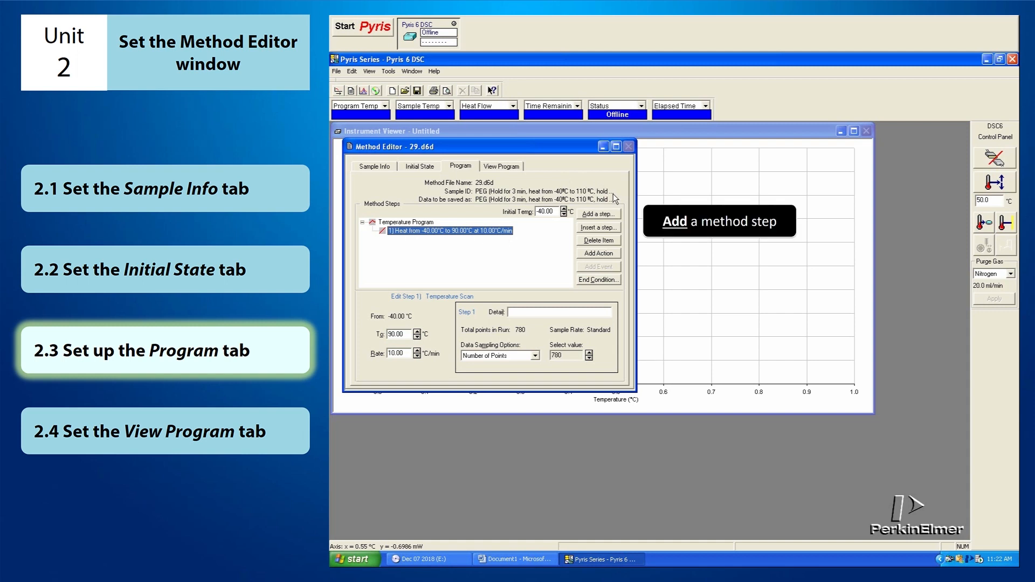
click(615, 214)
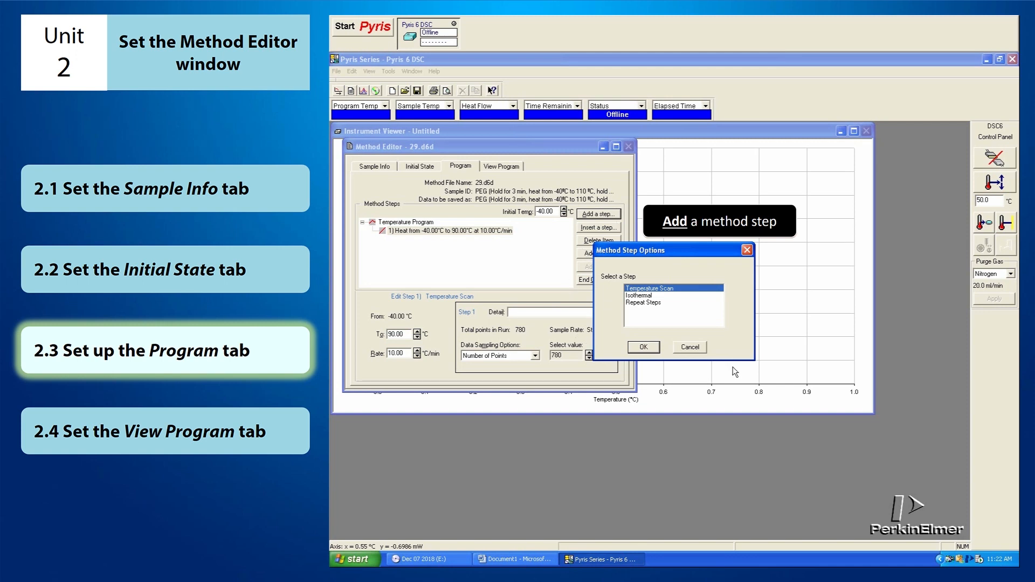
click(721, 298)
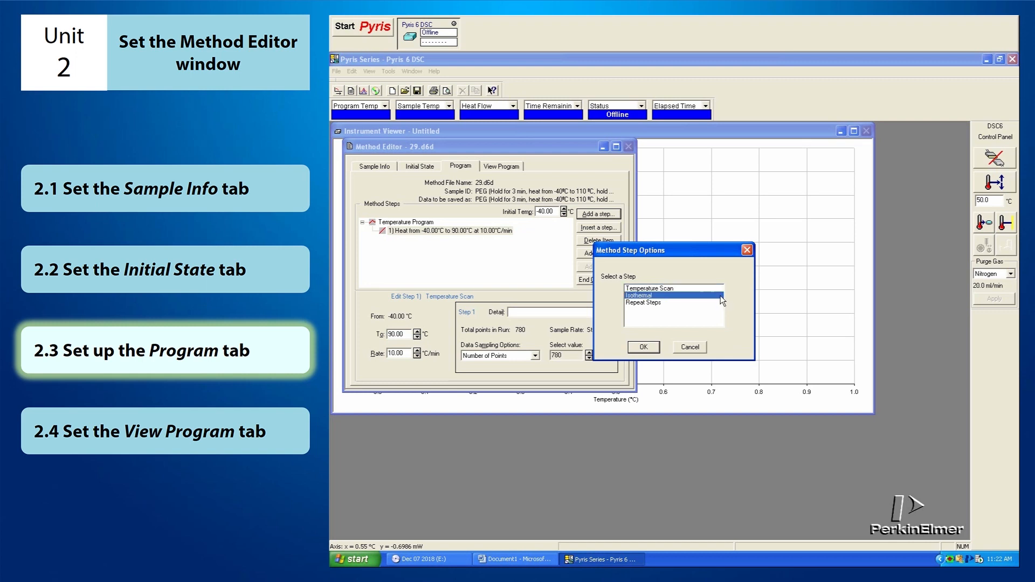
click(720, 304)
click(723, 288)
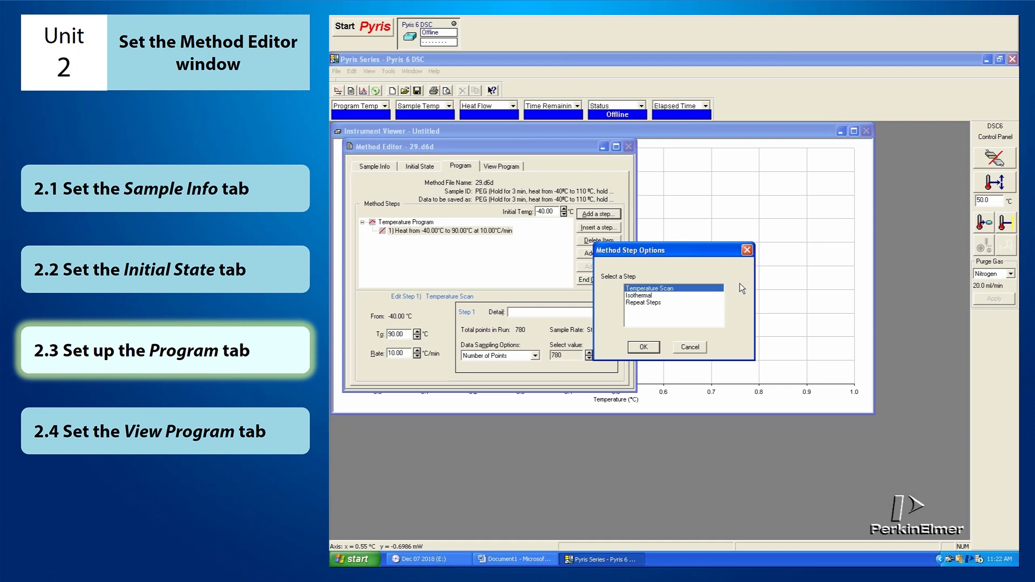
click(717, 295)
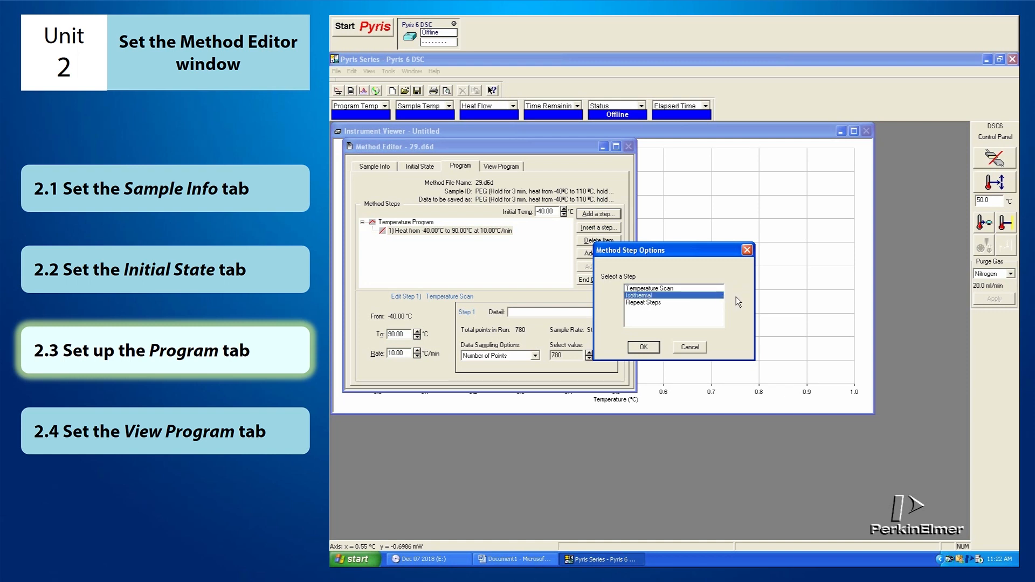
click(714, 302)
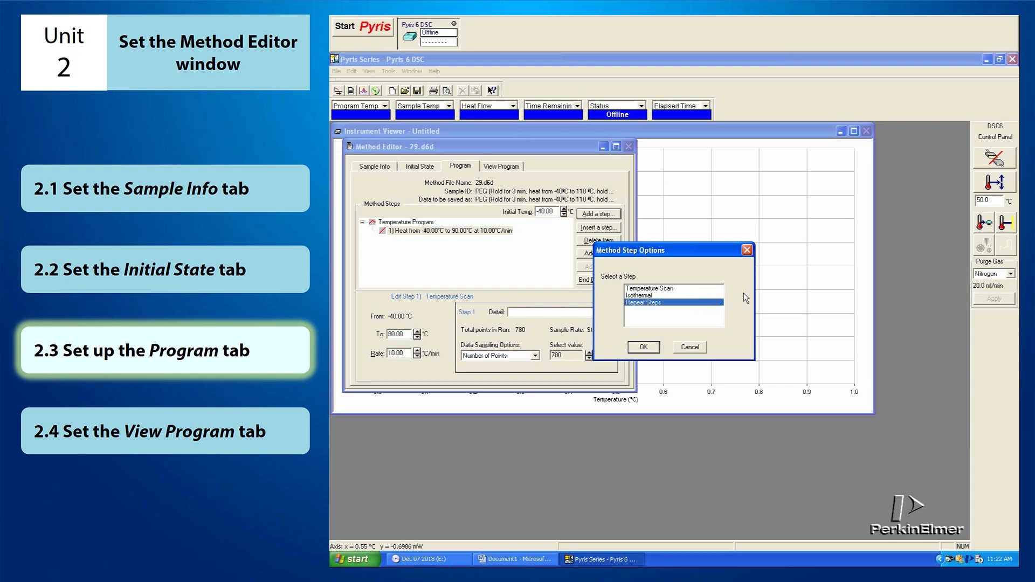
click(716, 288)
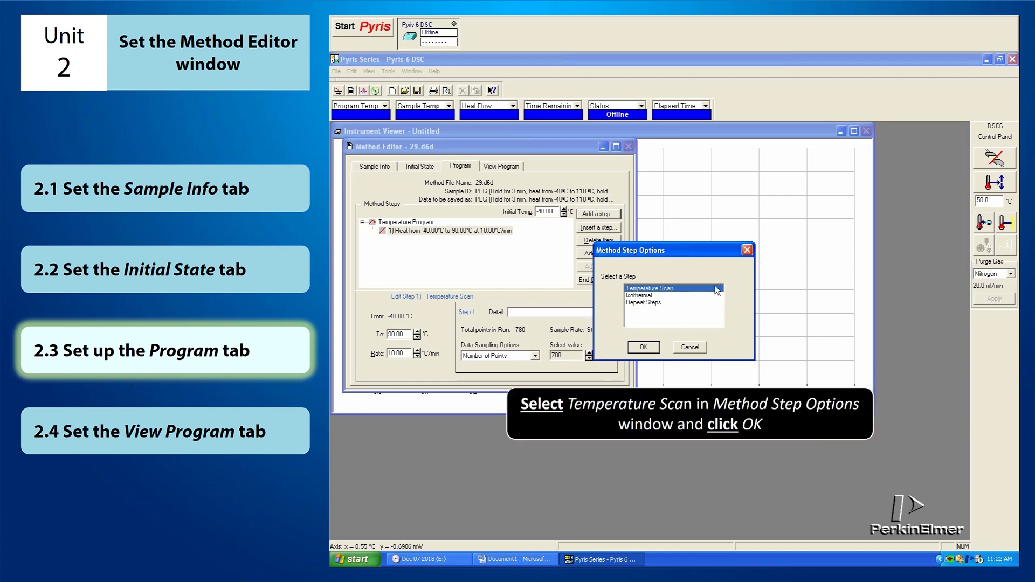
click(645, 347)
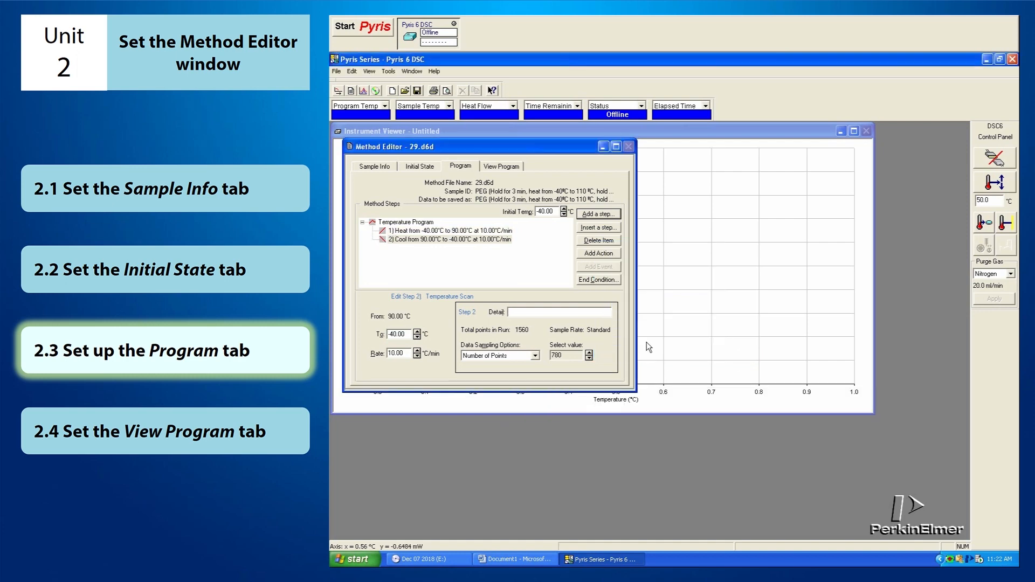
Set the second program step to cool to -110 °C at a rate of 10 °C/min
click(483, 241)
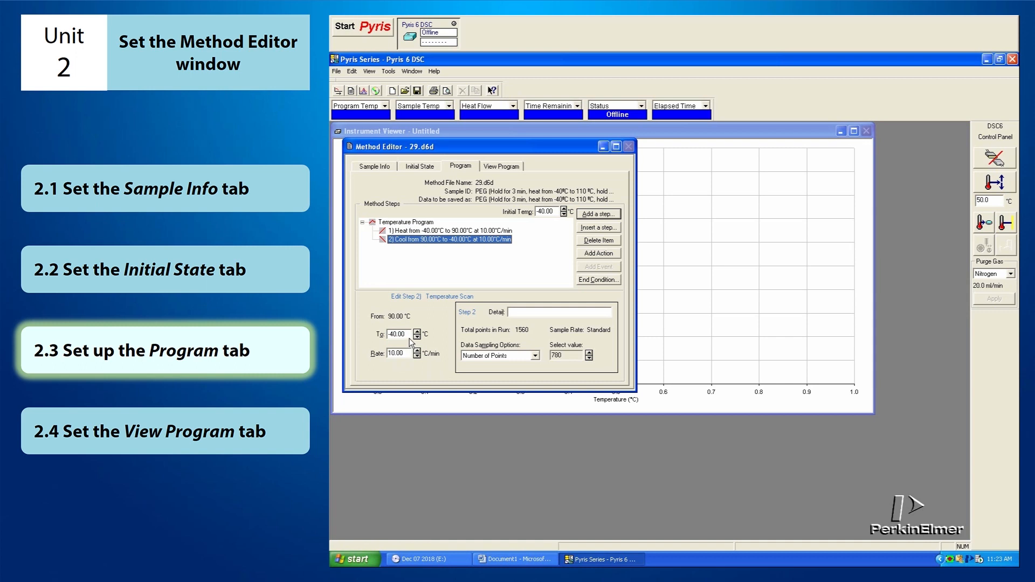
drag(411, 333, 387, 334)
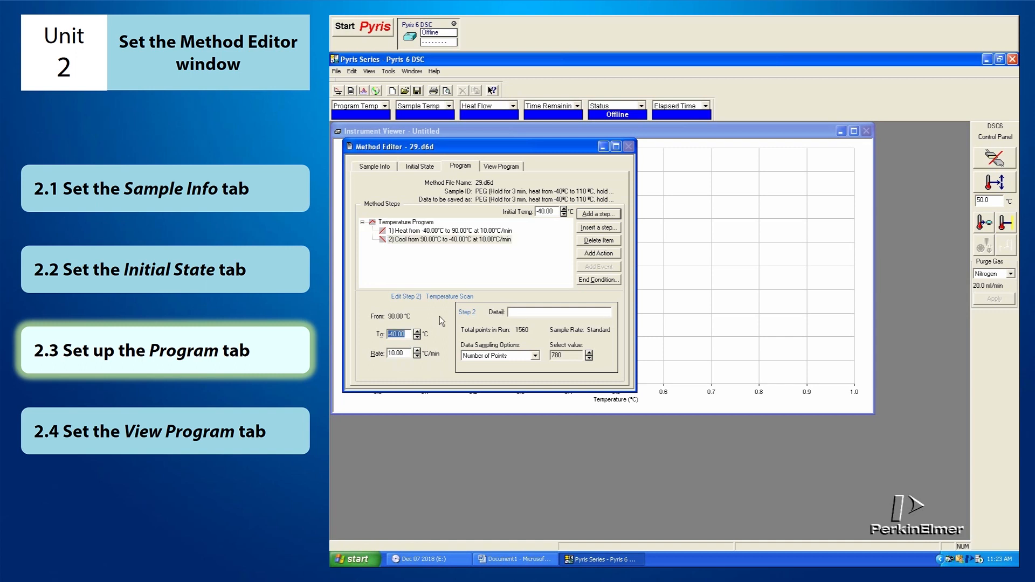
text(-110)
key(Tab)
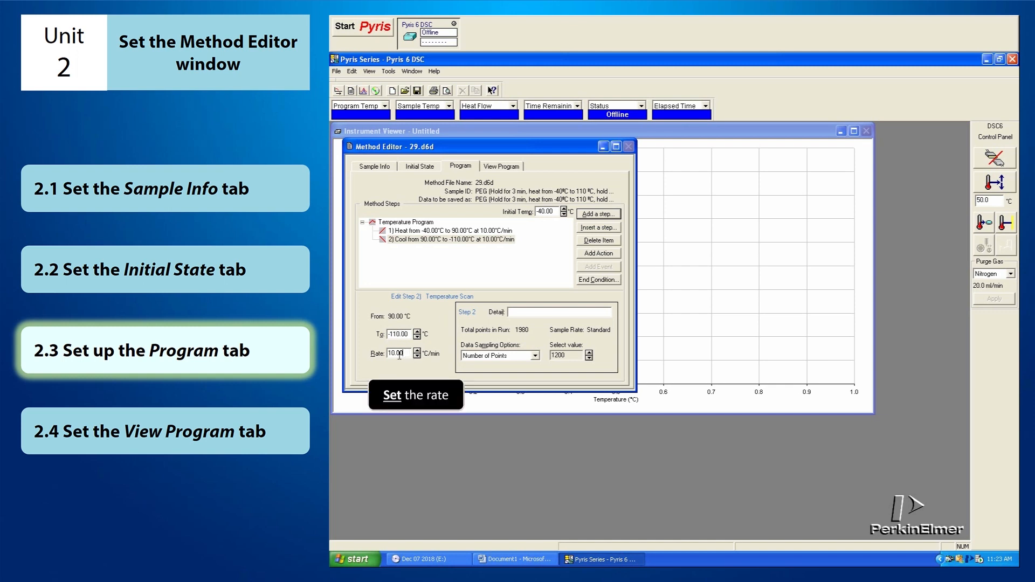
text(10)
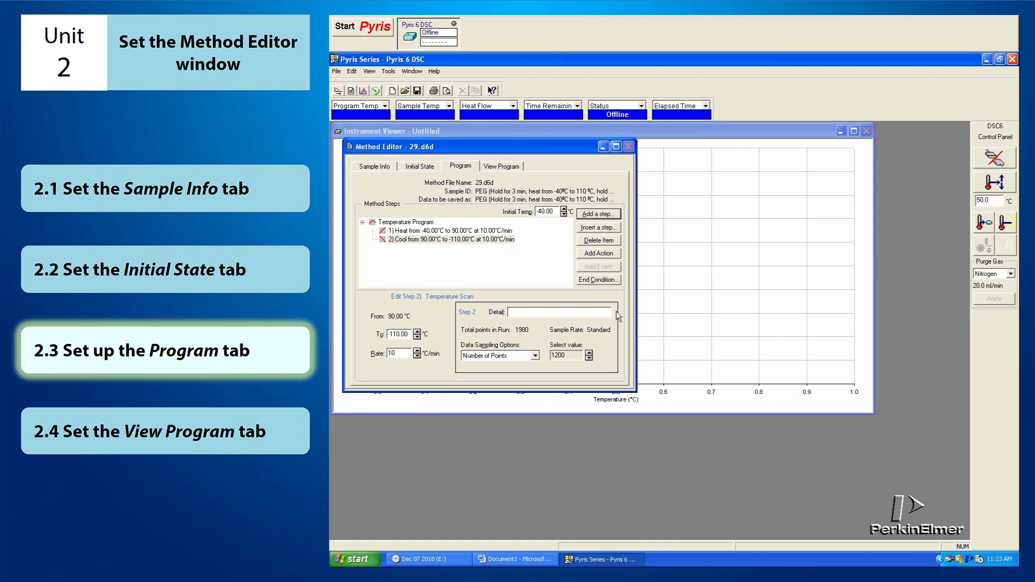
Add an Isothermal step after the cooling scan and set its hold time to 3 min
click(616, 214)
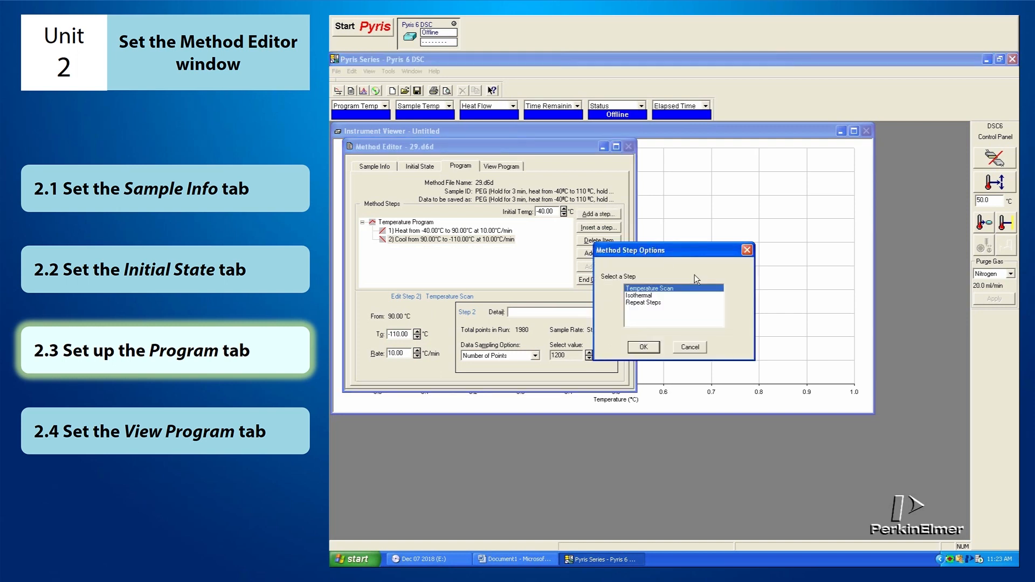
click(717, 295)
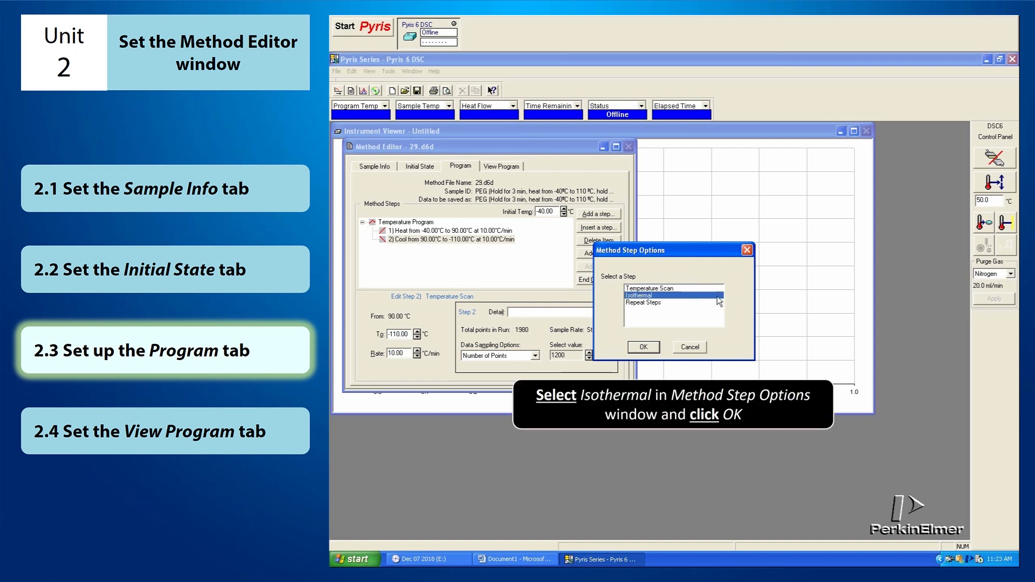
click(642, 348)
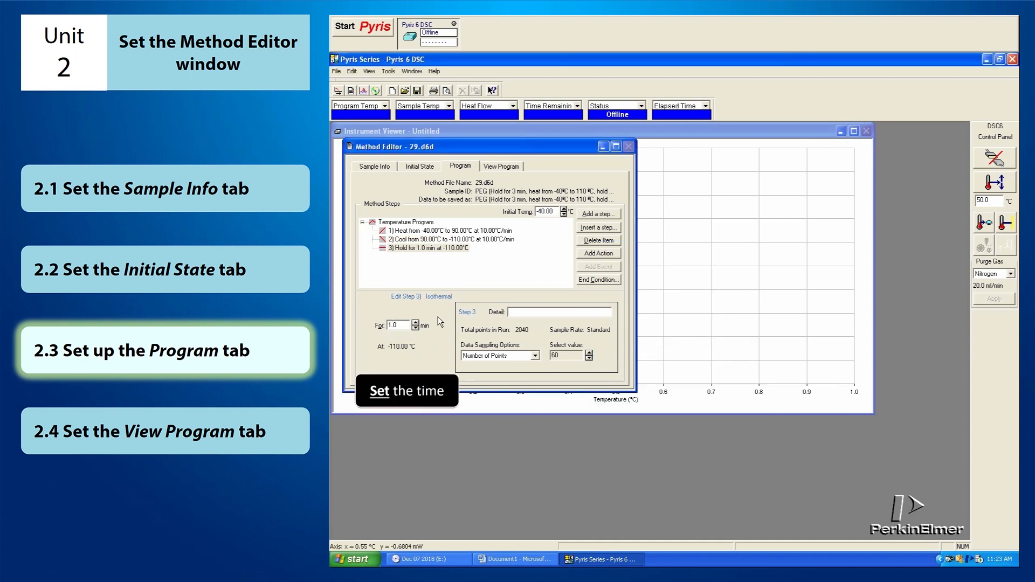
double_click(398, 325)
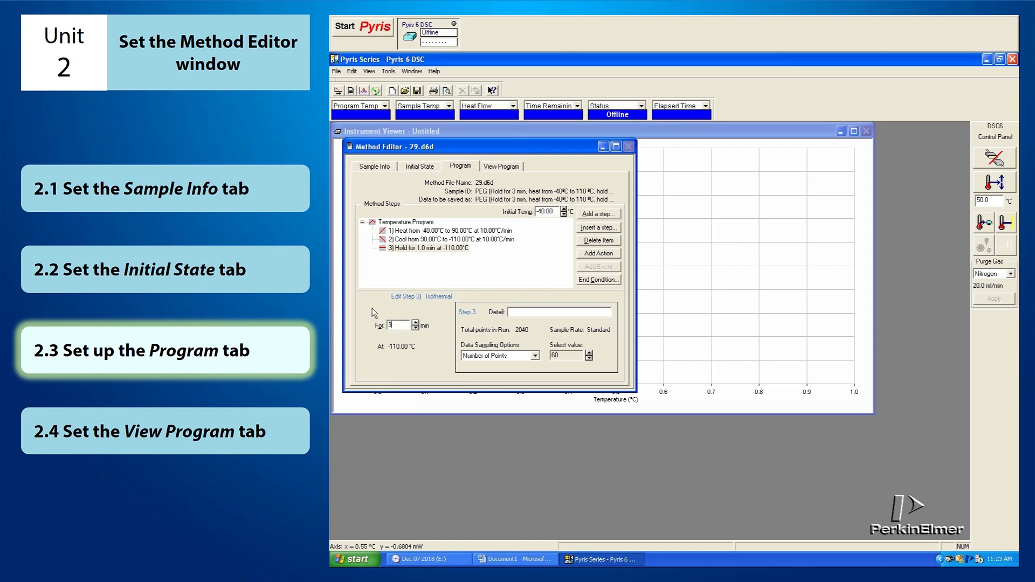
click(454, 248)
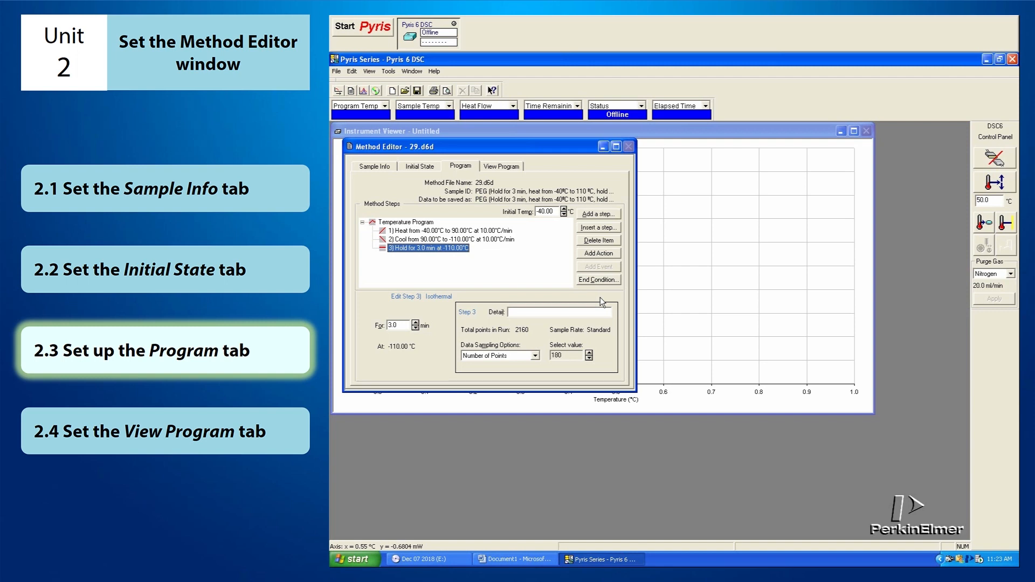
Add another Temperature Scan step after the isothermal hold in the temperature program
click(618, 213)
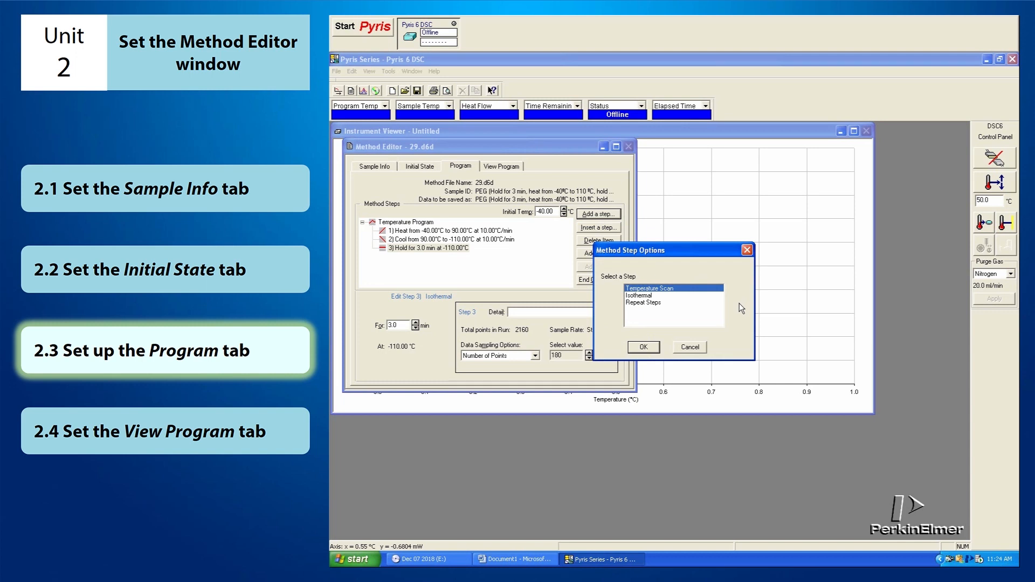
click(649, 347)
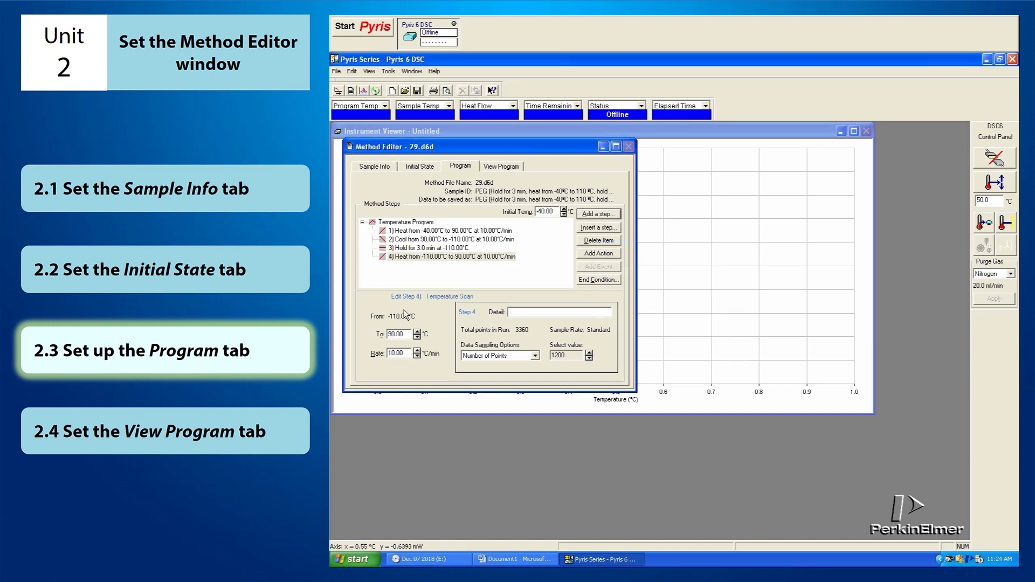